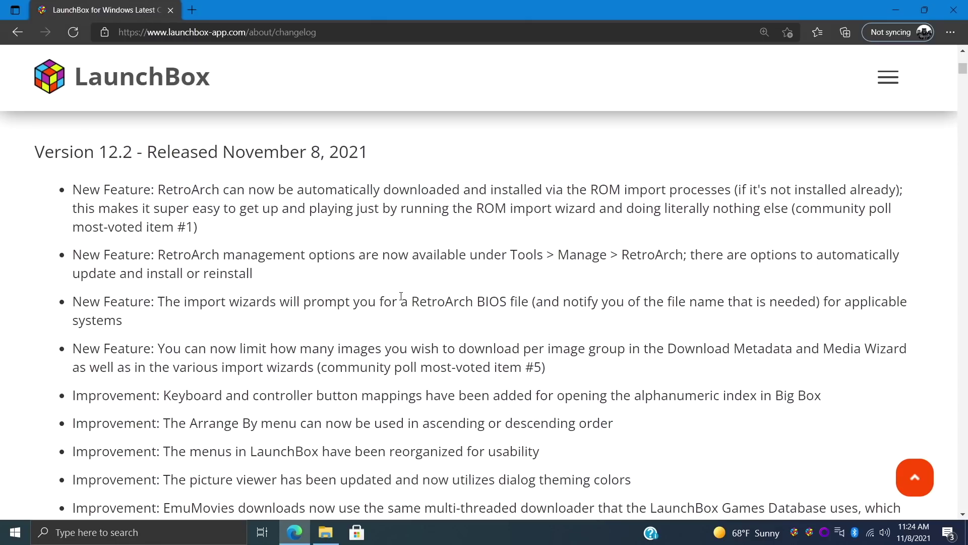
Review the version 12.2 features, improvements and fixes in the LaunchBox changelog.
scroll(401, 296, down, 7)
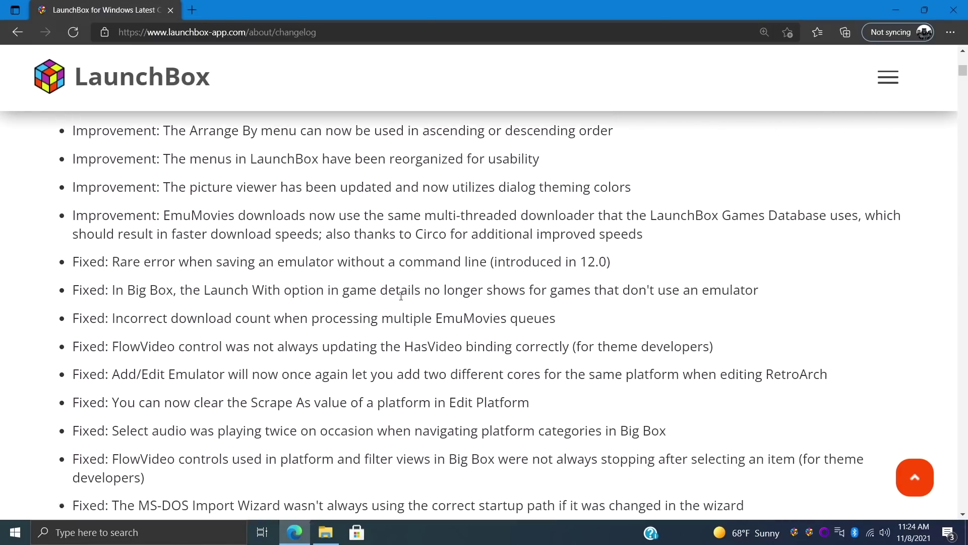
scroll(400, 299, down, 3)
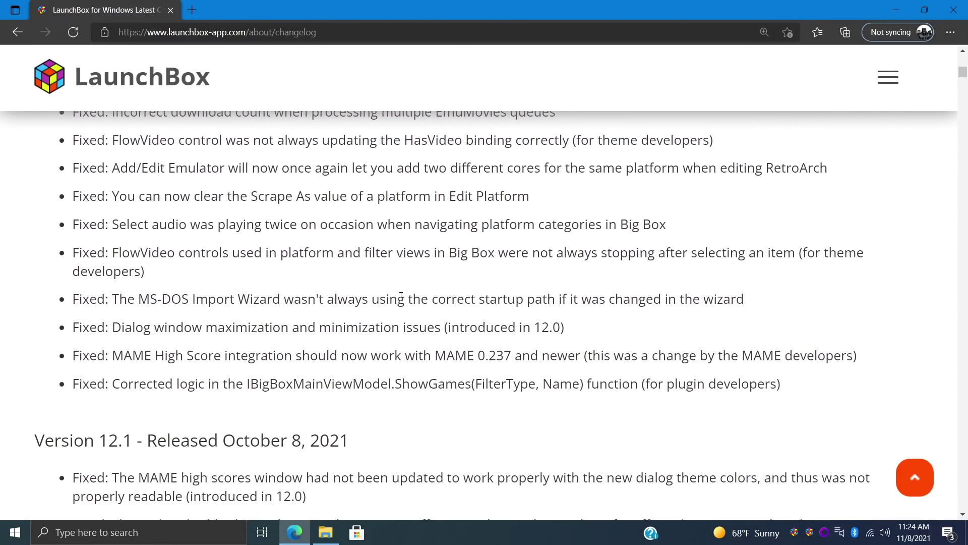
scroll(401, 295, up, 8)
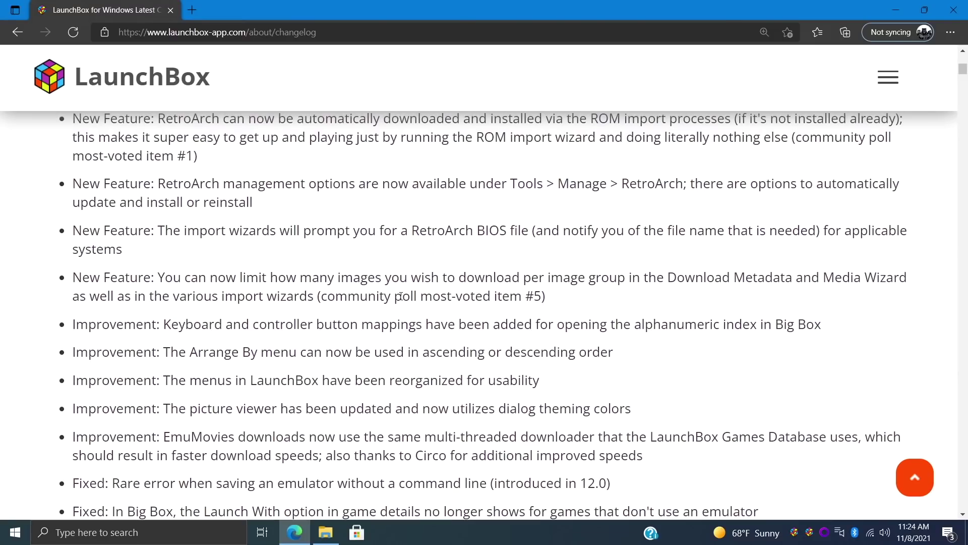
scroll(401, 296, up, 2)
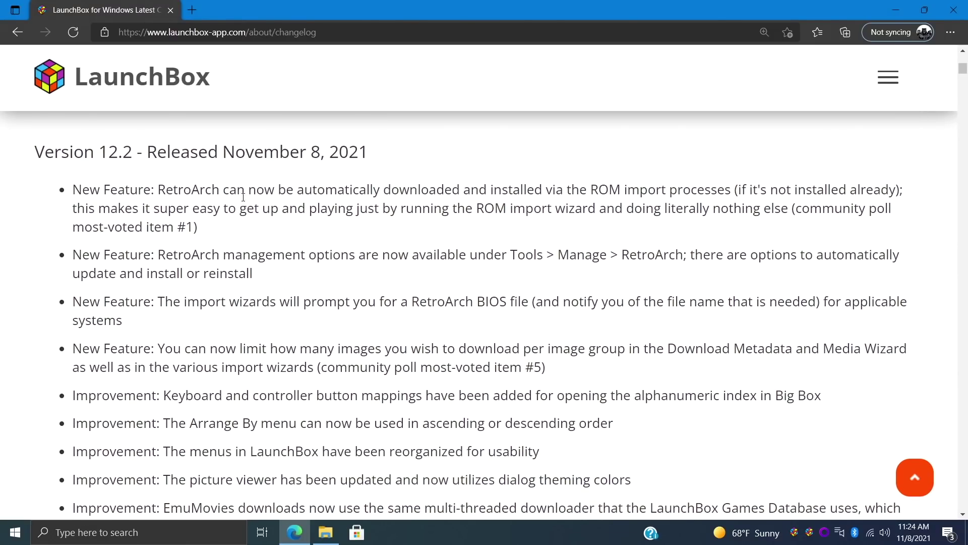
triple_click(216, 193)
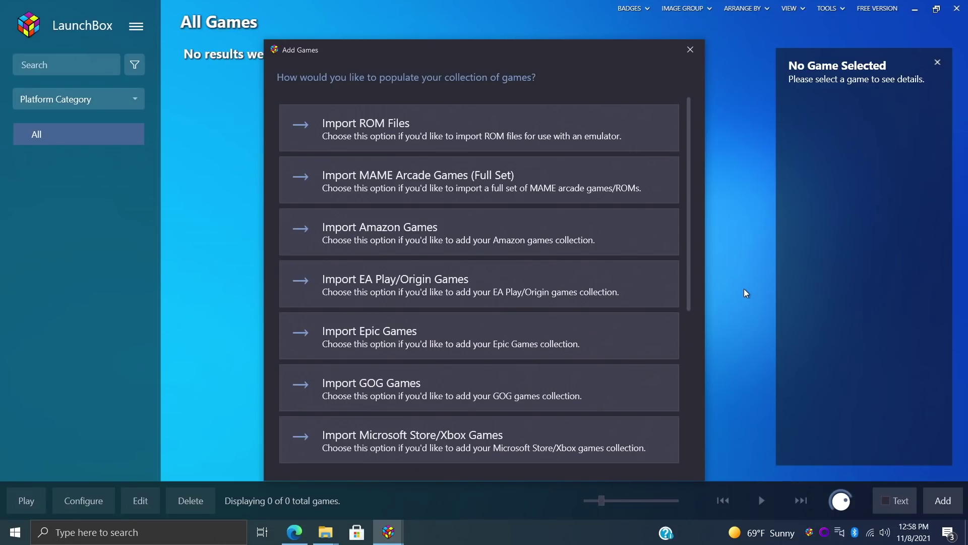
In LaunchBox, start a ROM file import and add Bloody Roar (USA).PBP from the Sony Playstation games folder.
click(396, 125)
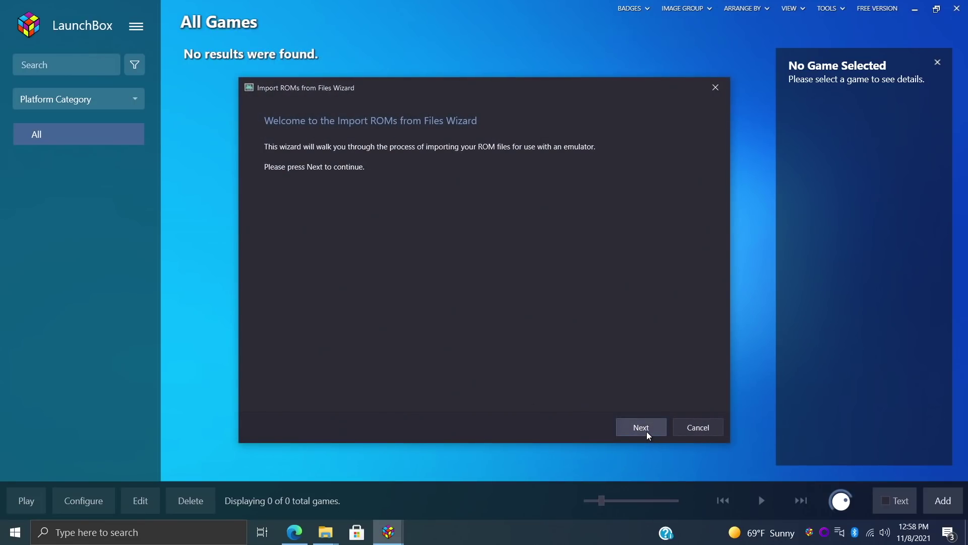
click(646, 428)
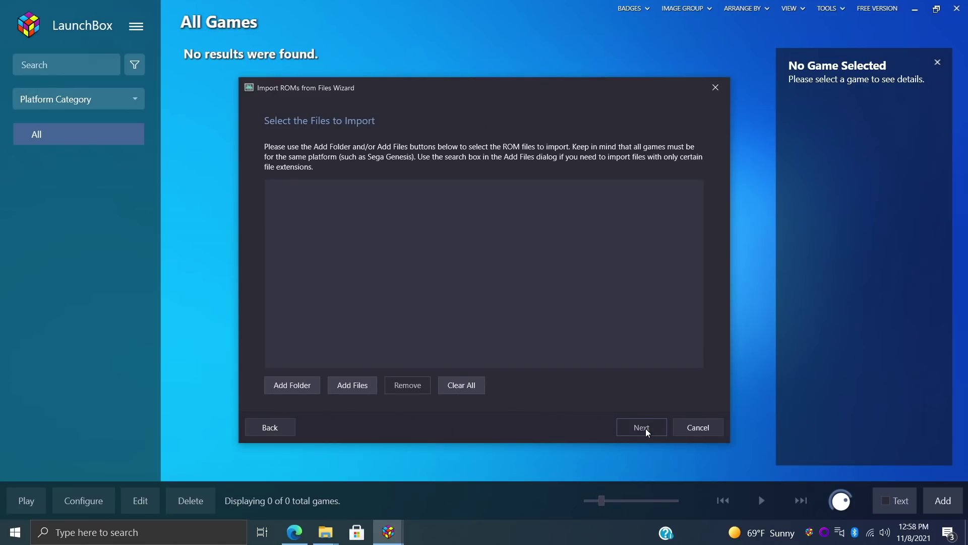
click(355, 388)
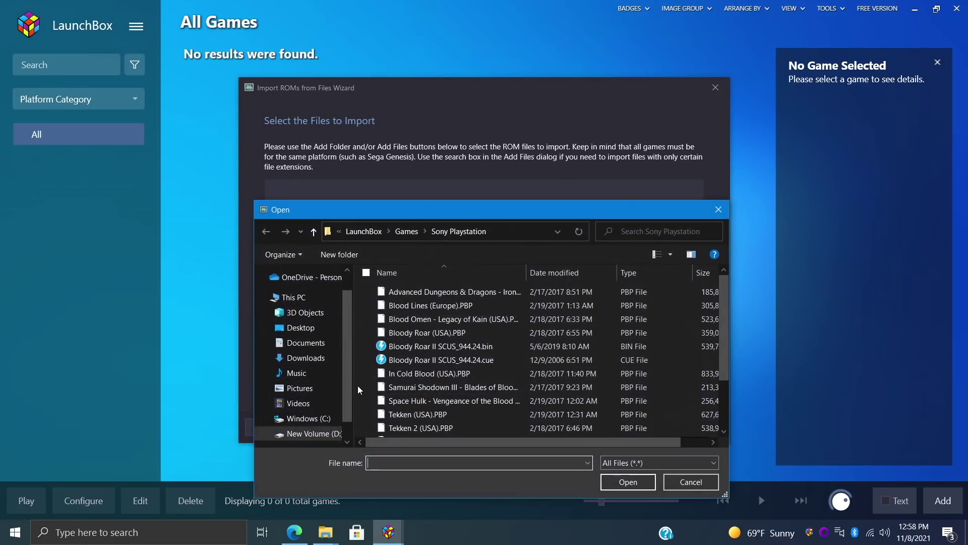
double_click(456, 333)
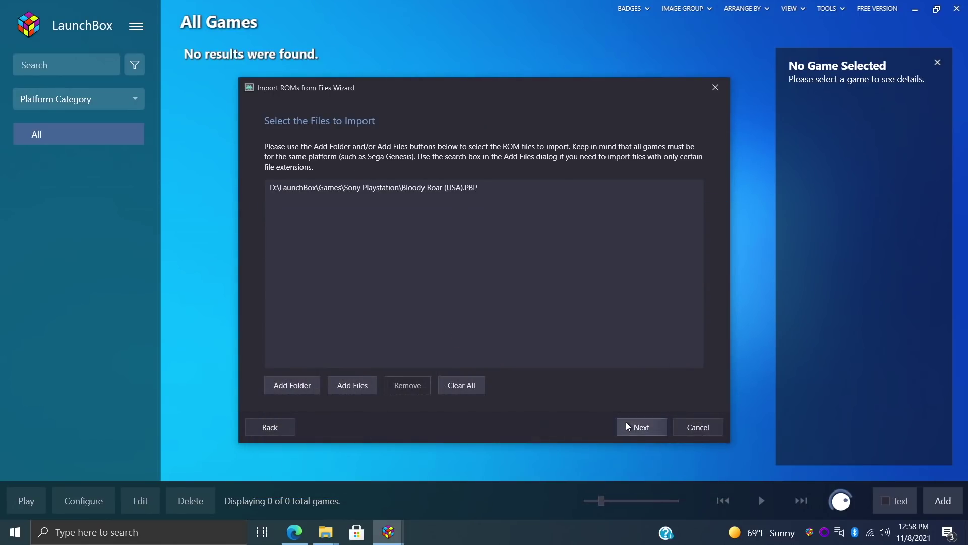
click(639, 428)
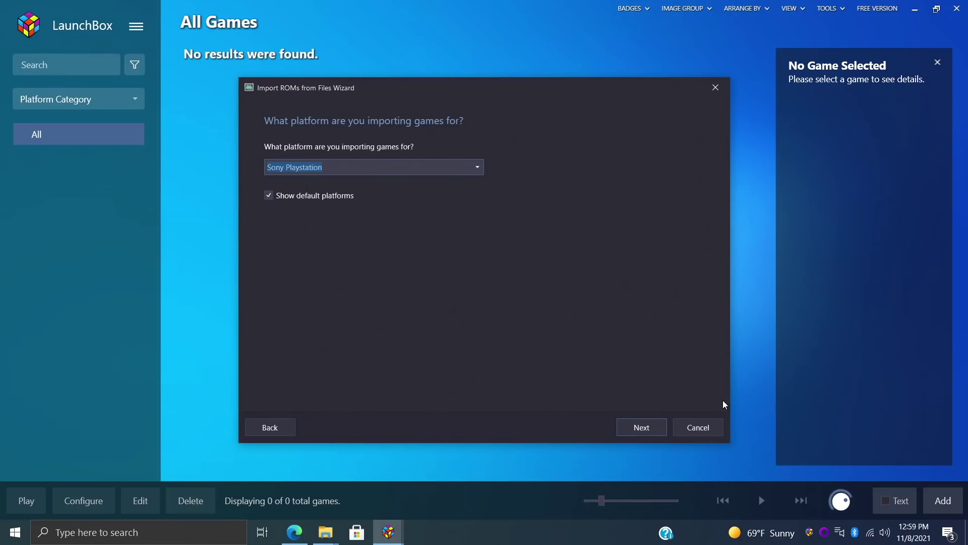
Accept Sony Playstation as the platform, choose automatic RetroArch installation and supply scph5501.bin from the Desktop as the BIOS file.
click(658, 427)
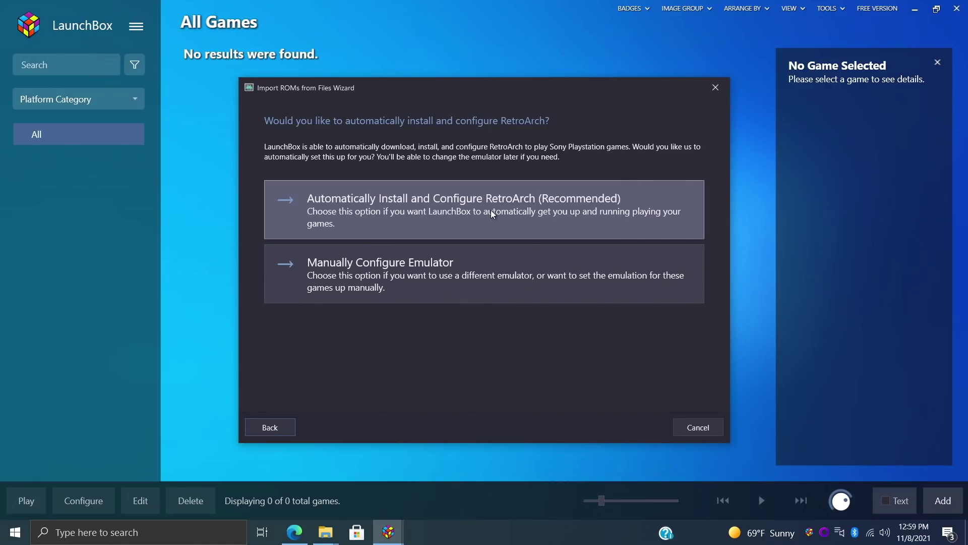
click(443, 203)
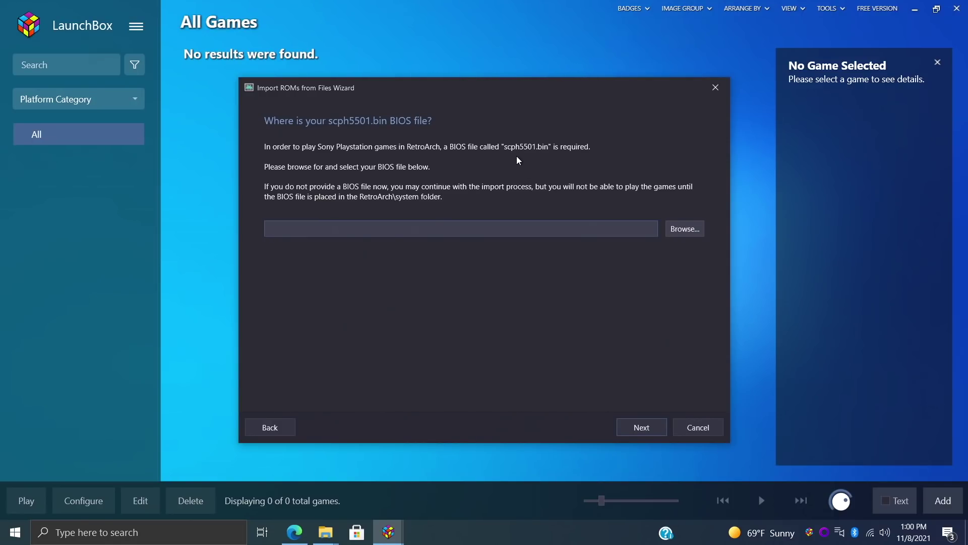
click(685, 229)
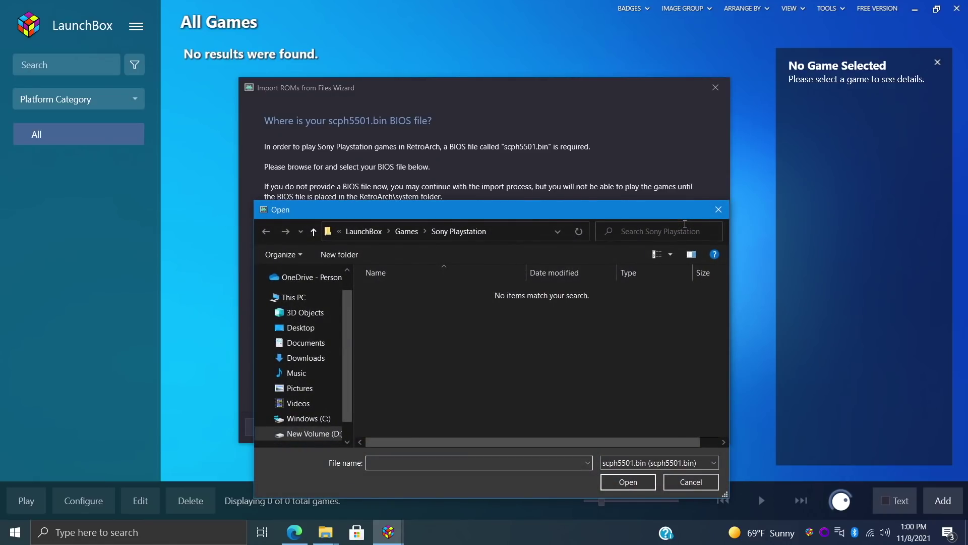
click(302, 328)
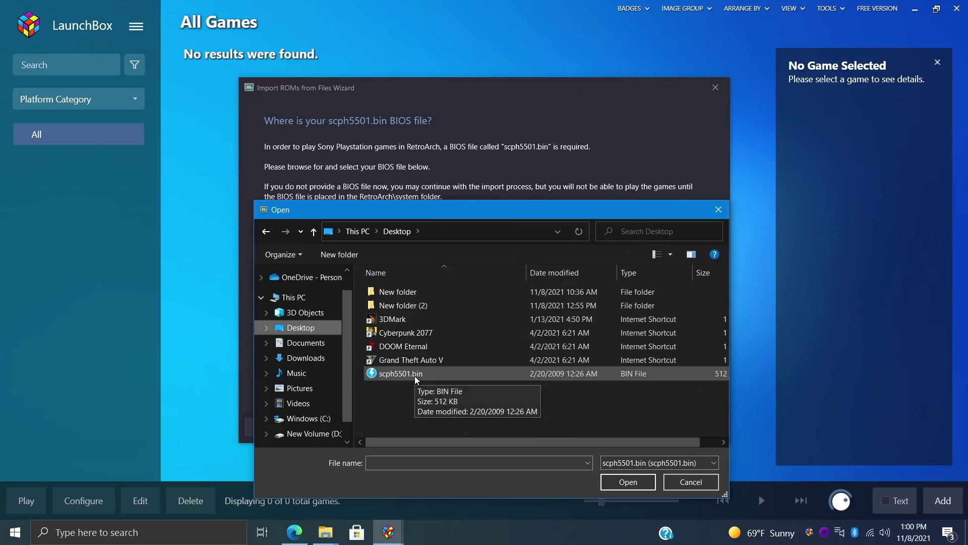
double_click(415, 373)
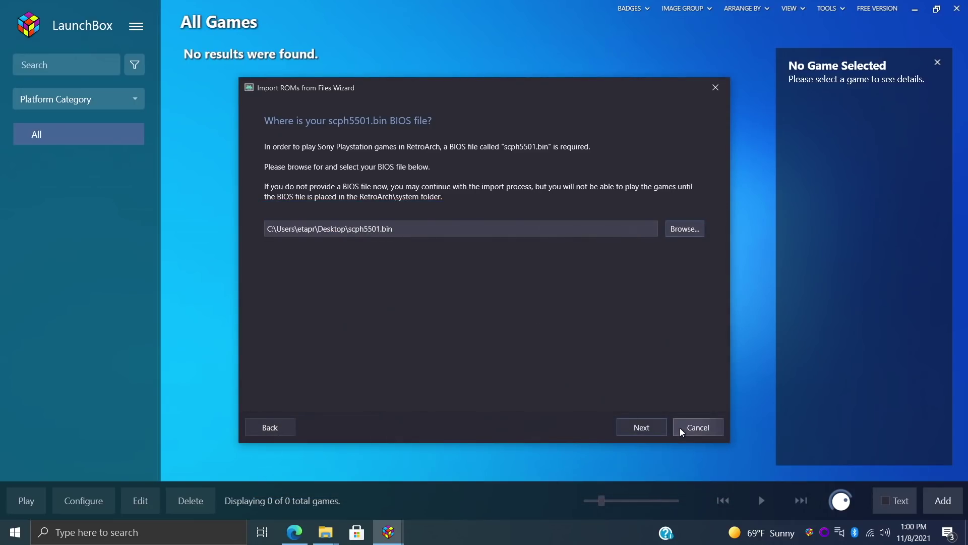
click(653, 430)
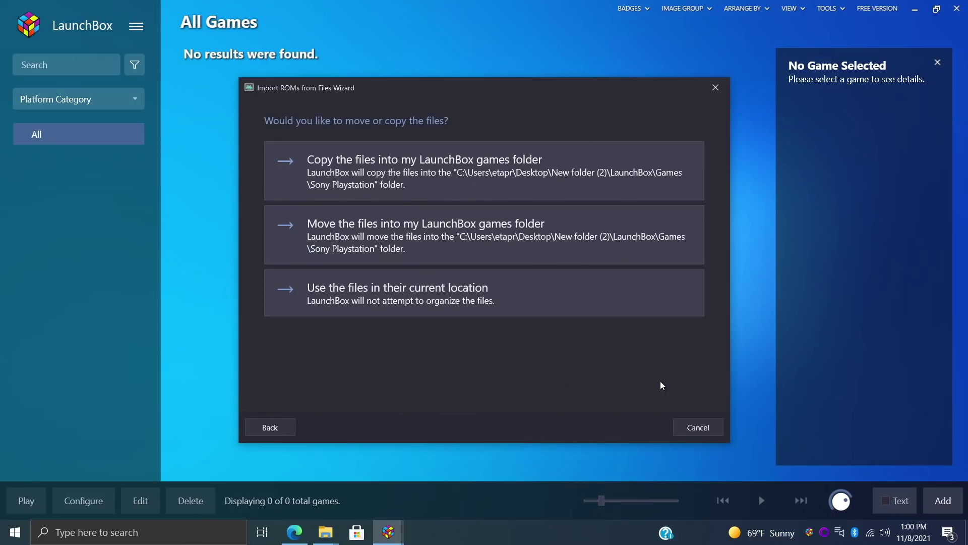
Use the files in their current location, accept the metadata and media defaults, and finish importing Bloody Roar.
click(459, 308)
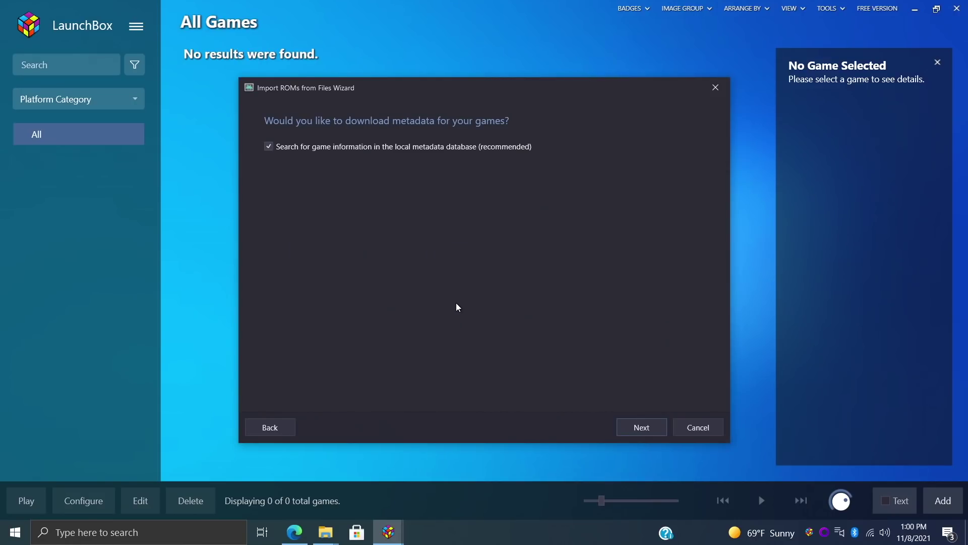
click(645, 427)
click(648, 428)
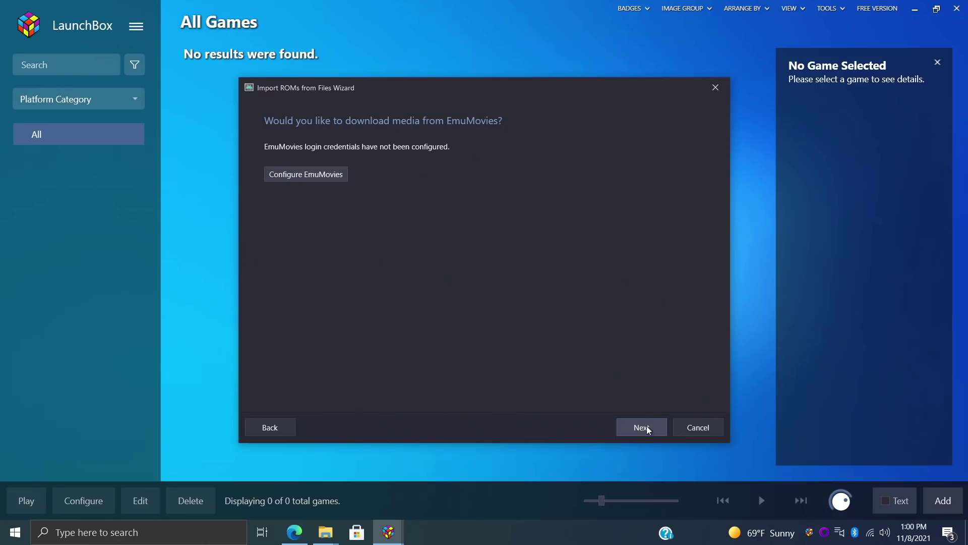
click(649, 429)
click(650, 430)
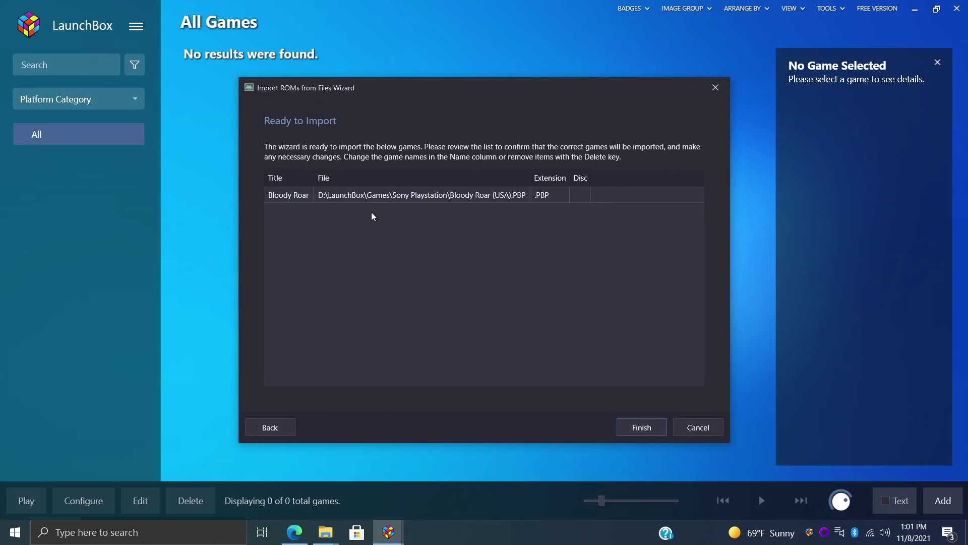
click(650, 428)
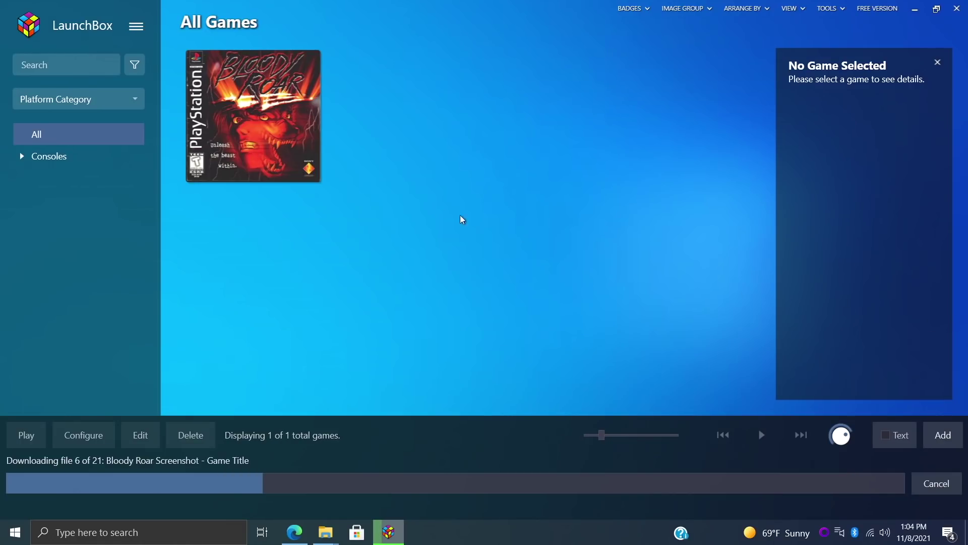
click(259, 132)
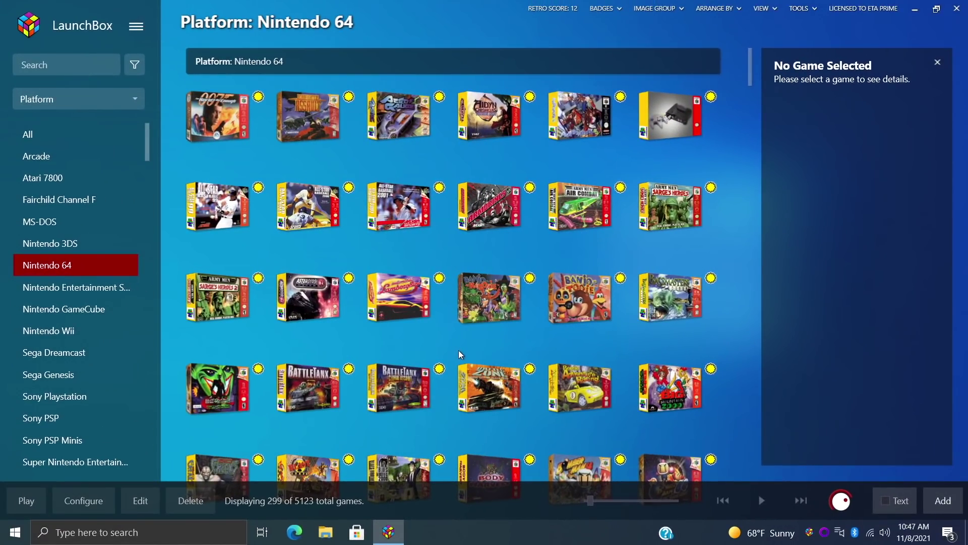
Start a RetroArch update from the RetroArch management options.
click(136, 26)
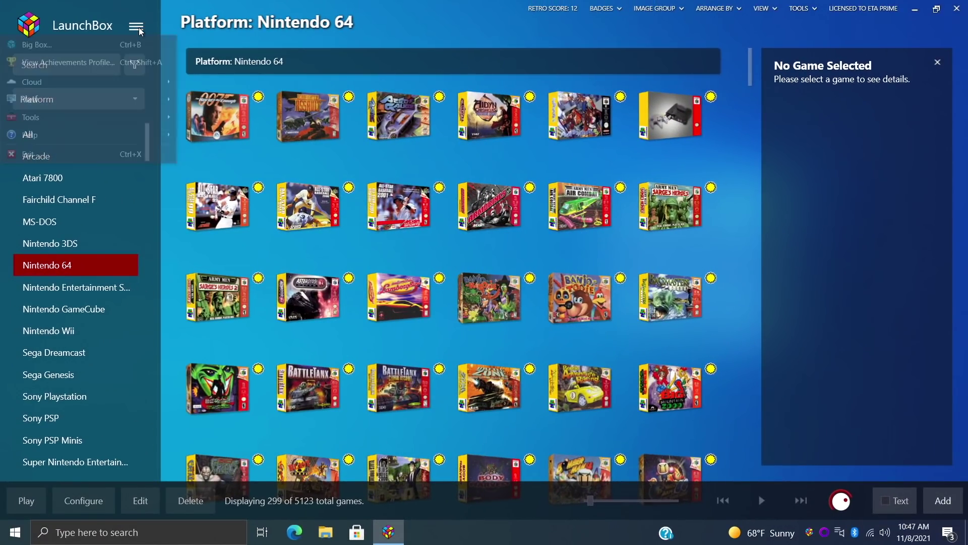
mouse_move(119, 116)
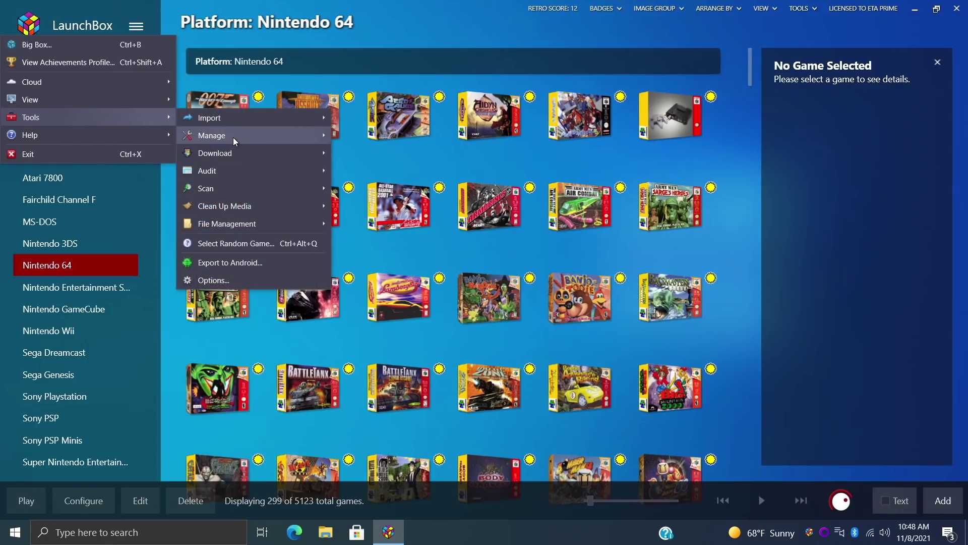
mouse_move(233, 137)
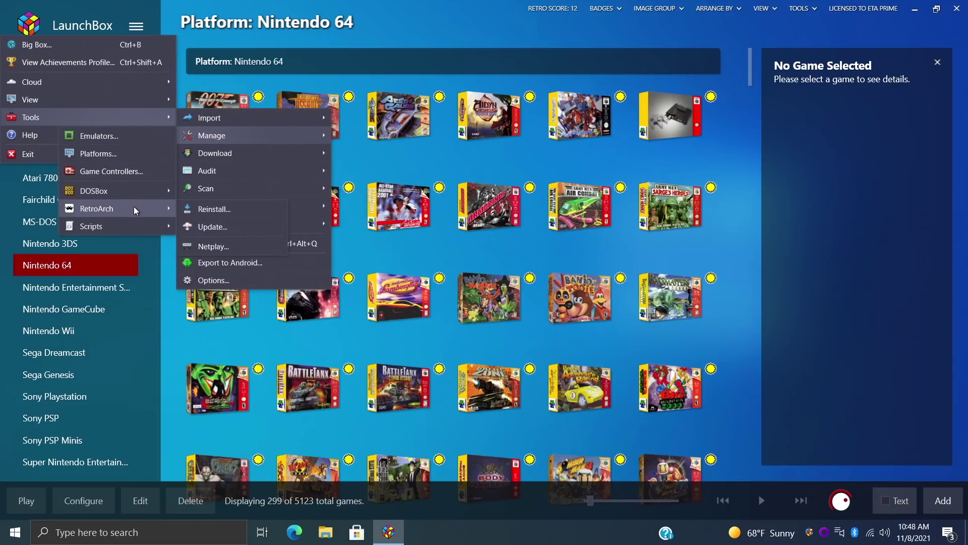
click(228, 226)
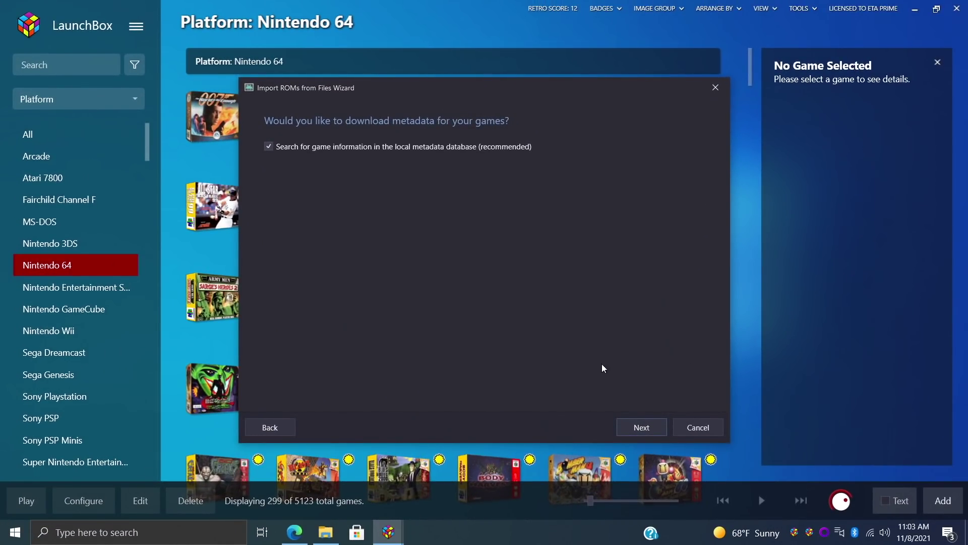
Continue the ROM import to the image download options and try raising and lowering the image downloads limit per image group.
click(650, 425)
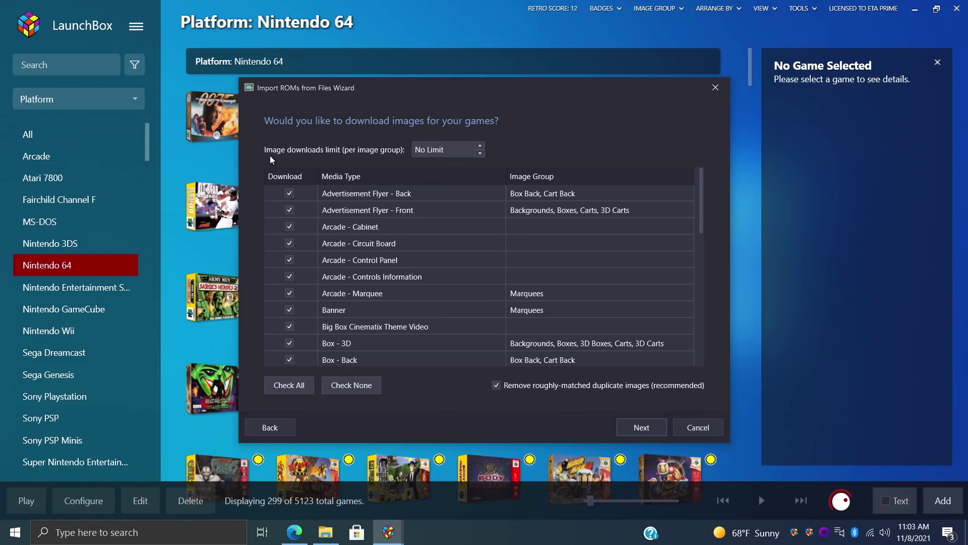
click(480, 146)
click(480, 153)
click(480, 154)
click(481, 153)
click(480, 145)
click(480, 145)
click(480, 146)
Try 9999999 as the image downloads limit per image group, clear it and step the limit up.
drag(471, 149, 407, 144)
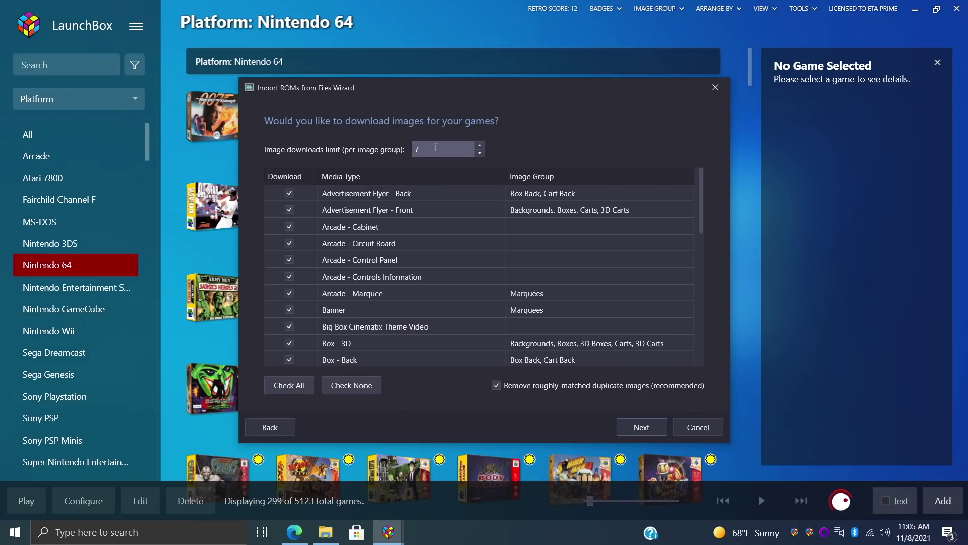
text(9999999)
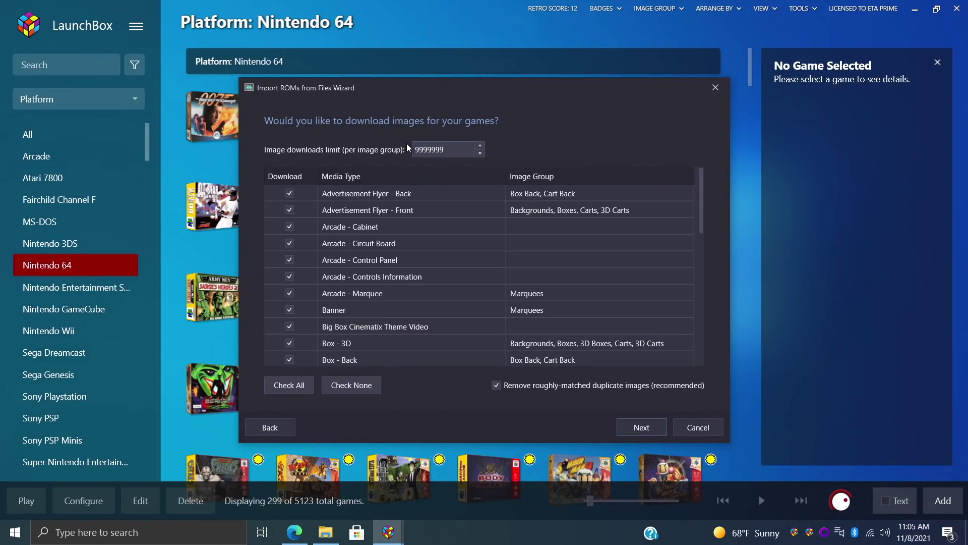
key(BackSpace)
key(BackSpace)
key(BackSpace)
key(BackSpace)
key(BackSpace)
key(BackSpace)
key(BackSpace)
click(481, 145)
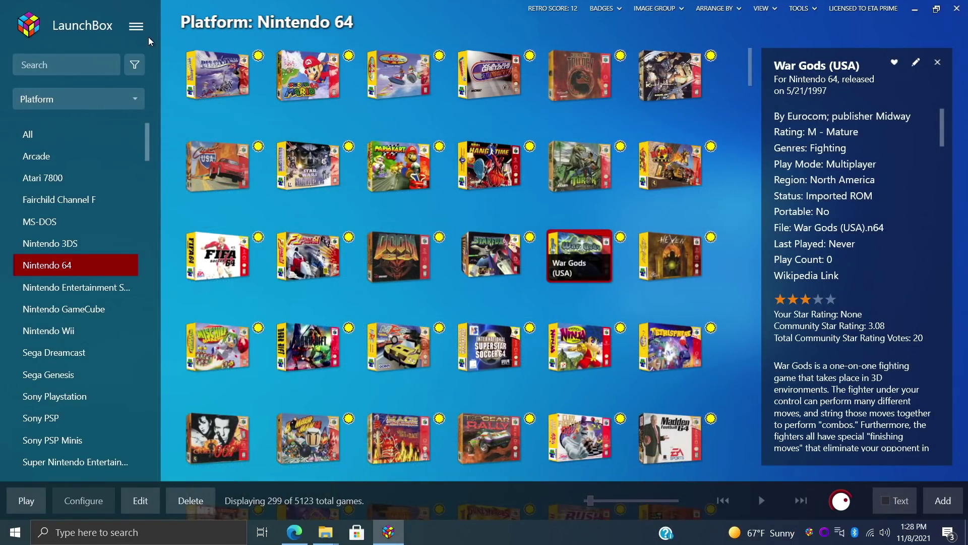
Open the LaunchBox options and bring up the Box Front Priorities media settings.
click(134, 28)
mouse_move(90, 123)
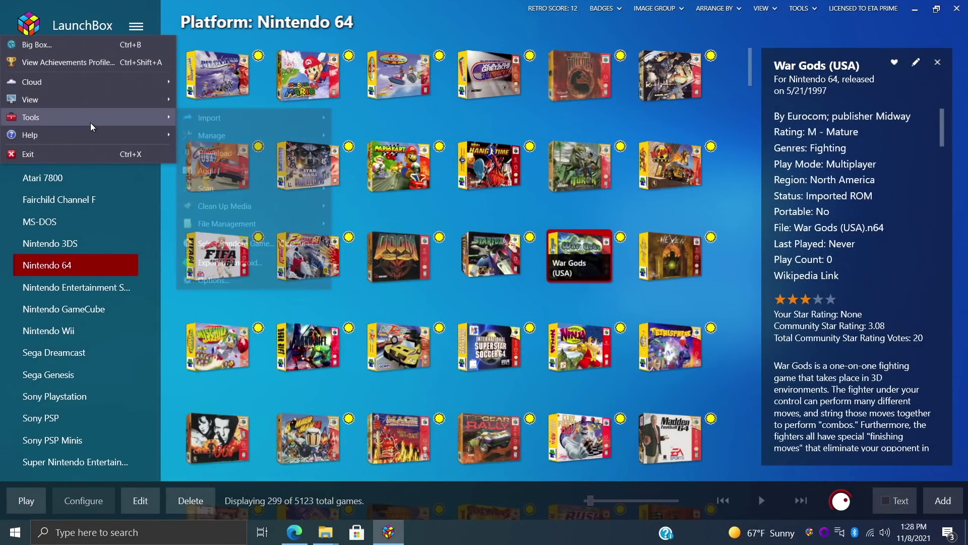
click(214, 285)
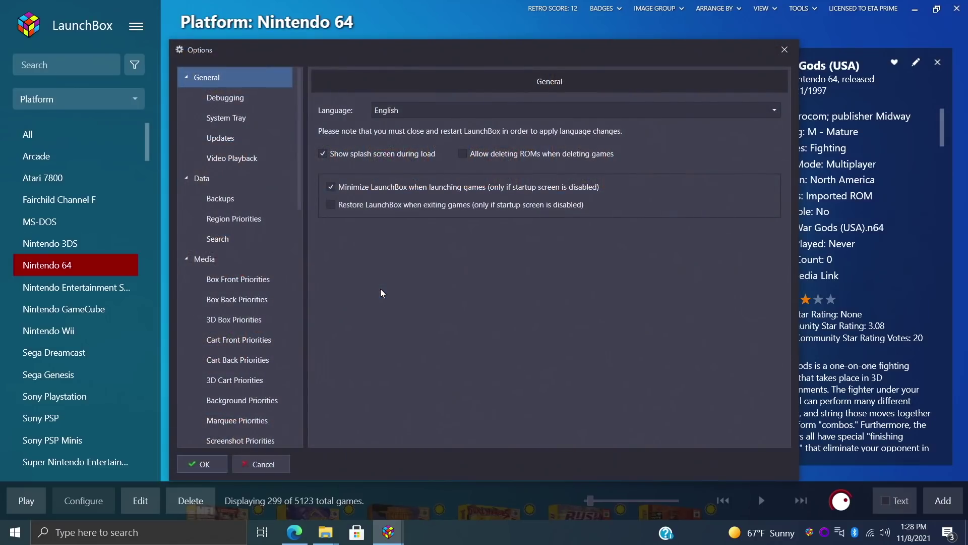
click(235, 280)
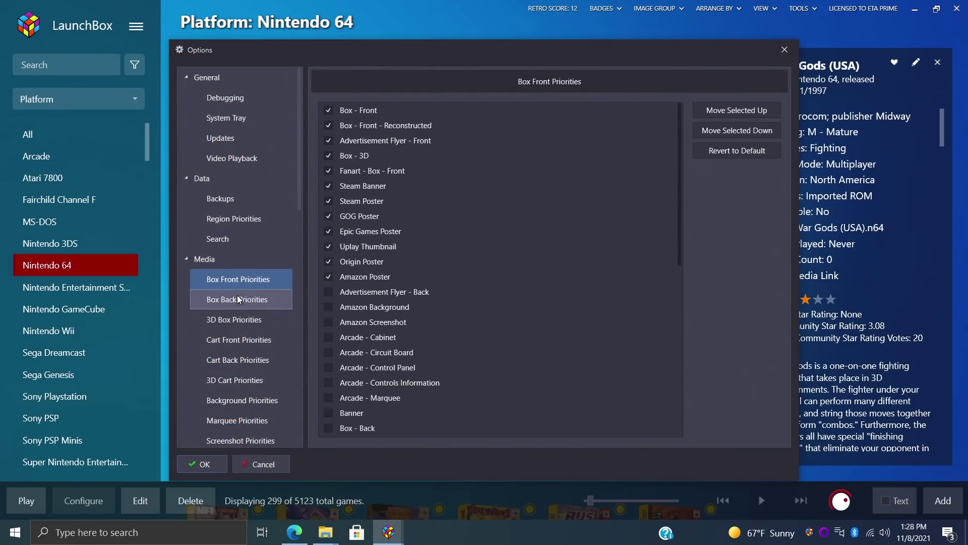
click(237, 297)
click(227, 279)
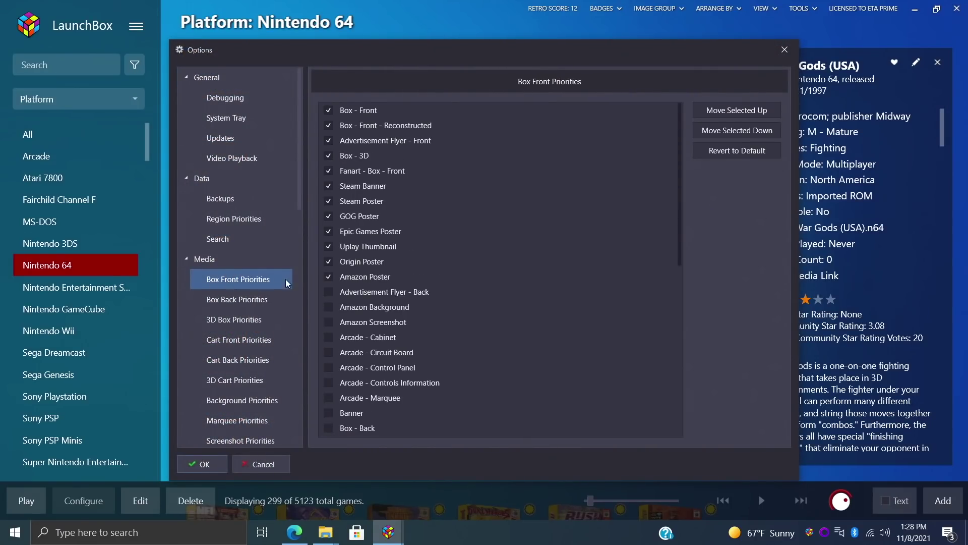
Disable every enabled image type in the Box Front Priorities except Box - Front and Box - 3D.
click(329, 261)
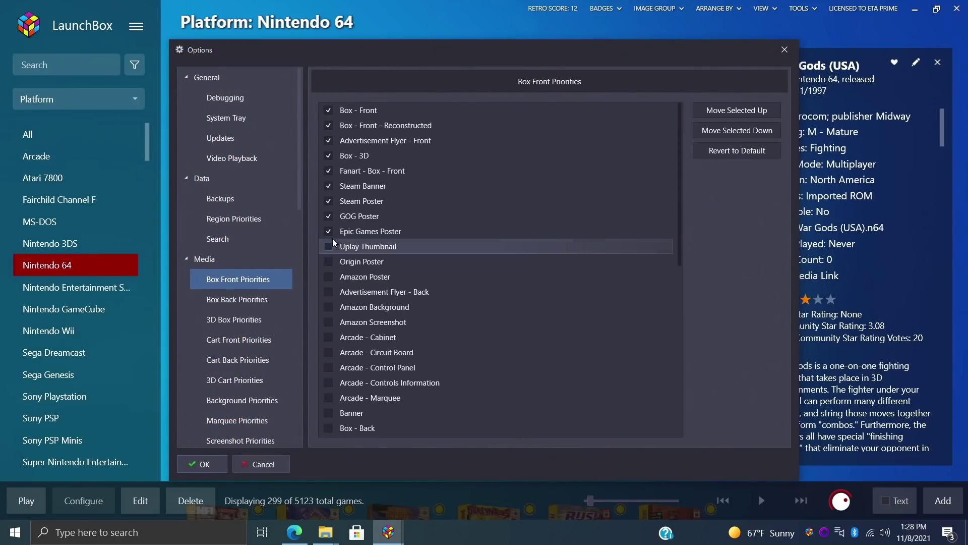
click(329, 246)
click(329, 231)
click(330, 216)
click(331, 202)
click(329, 185)
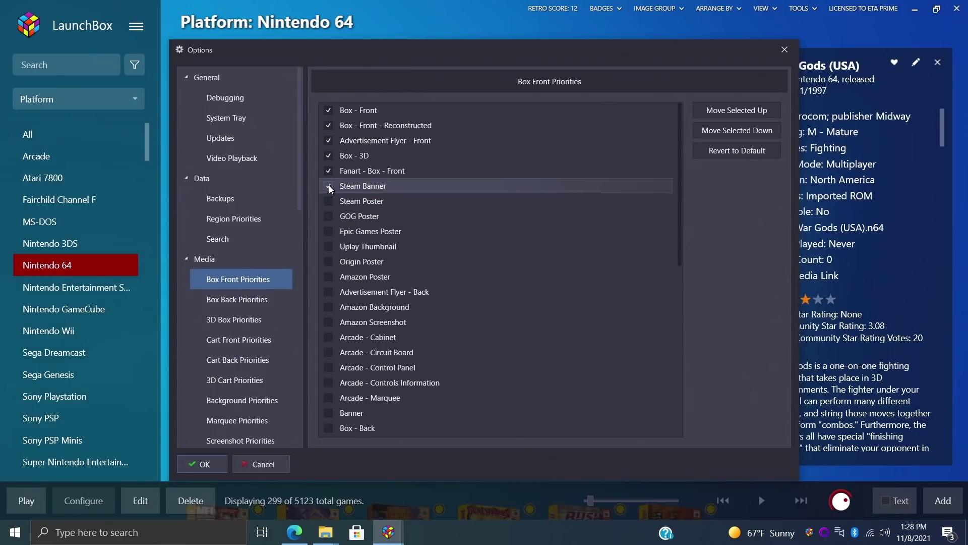
click(329, 171)
click(329, 140)
click(329, 125)
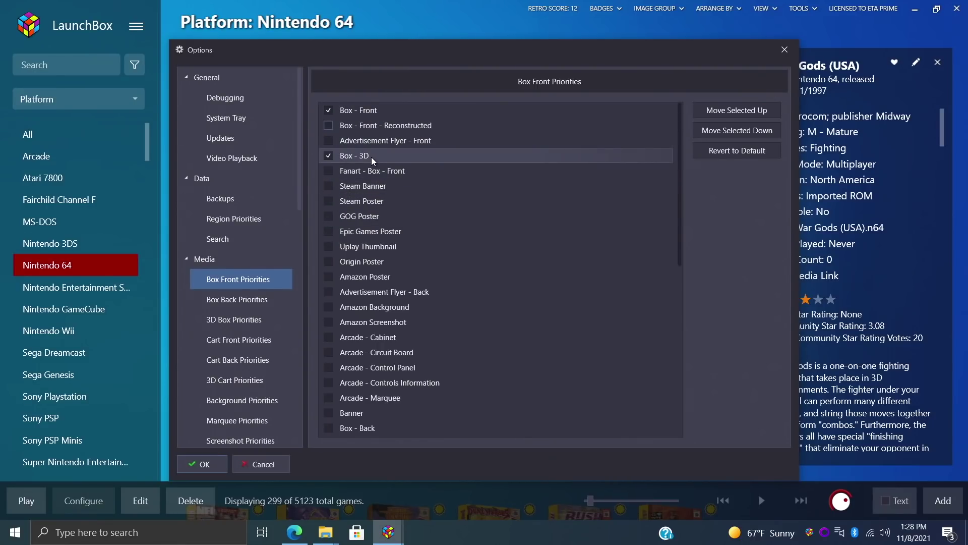
Disable Fanart - Box - Back and Box - Back - Reconstructed in the Box Back Priorities and save the options.
click(262, 303)
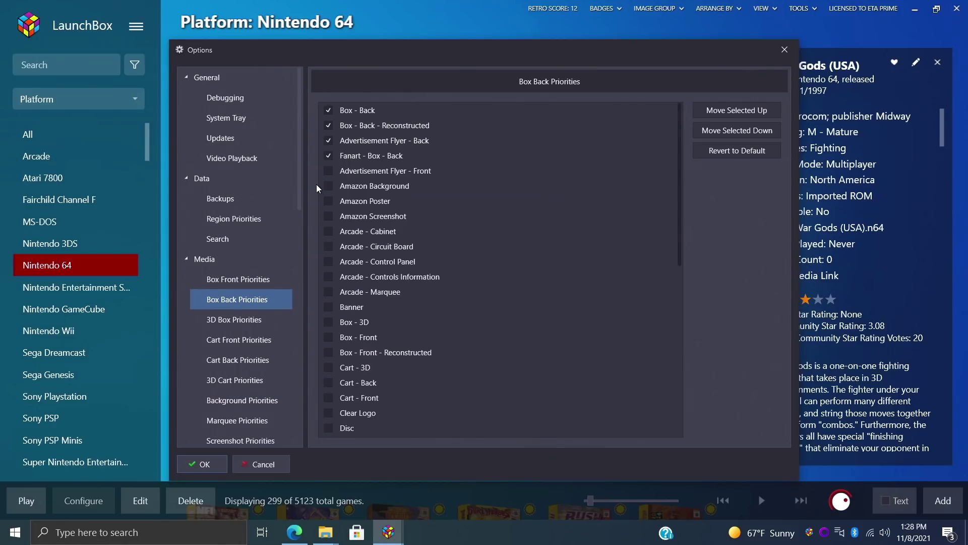
click(328, 156)
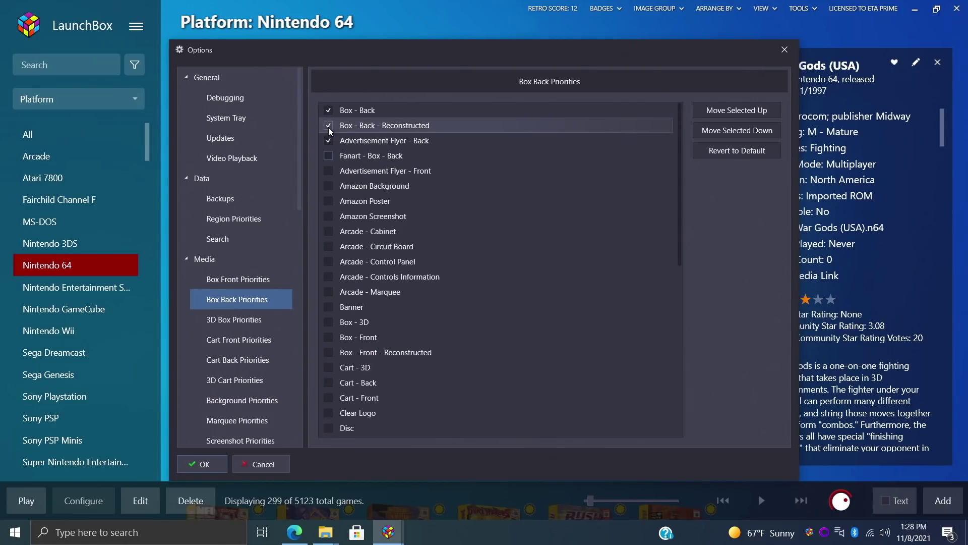
click(329, 126)
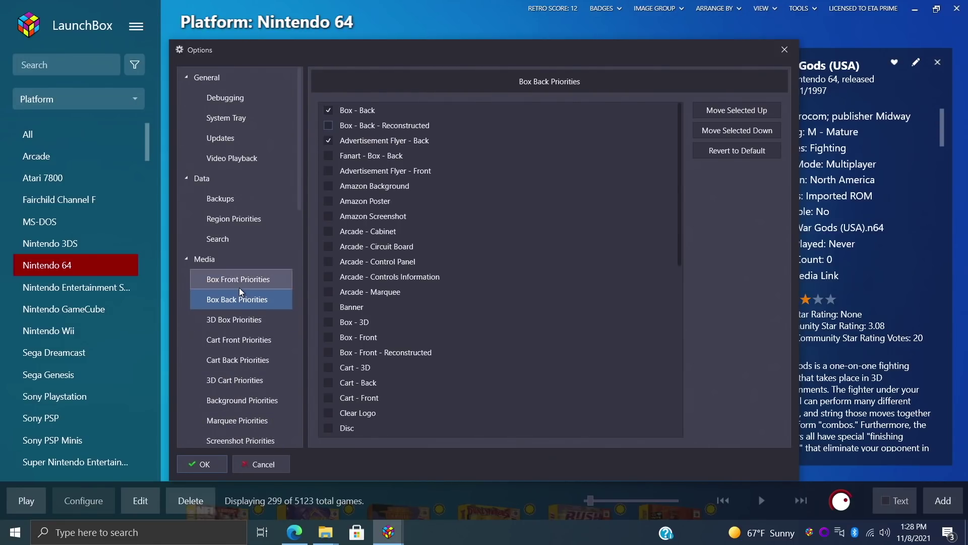
click(202, 464)
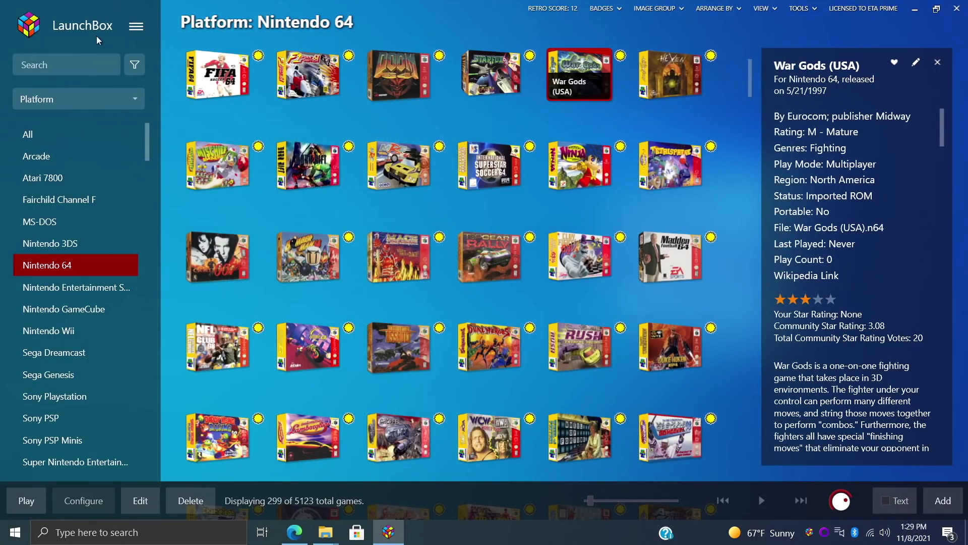
Arrange the Nintendo 64 games by Developer.
click(137, 27)
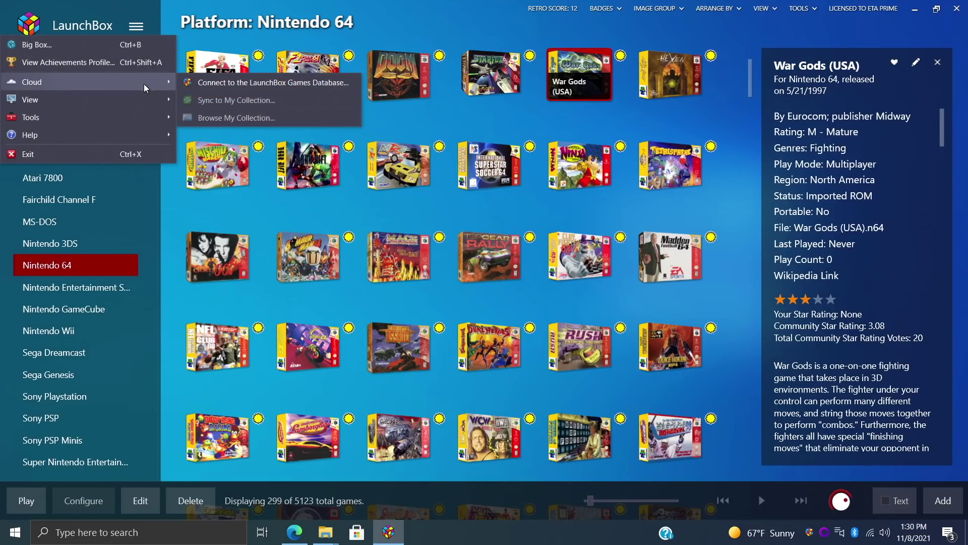
mouse_move(148, 99)
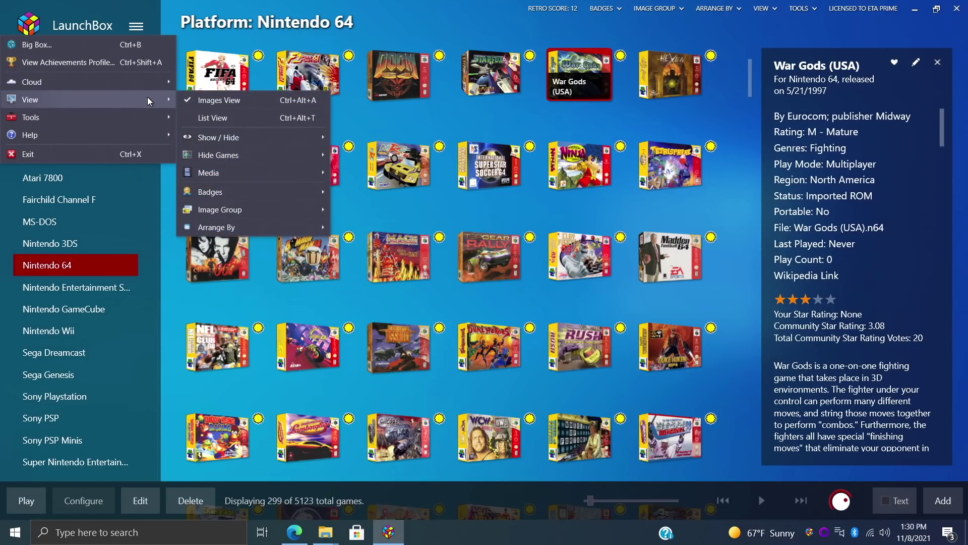
mouse_move(117, 118)
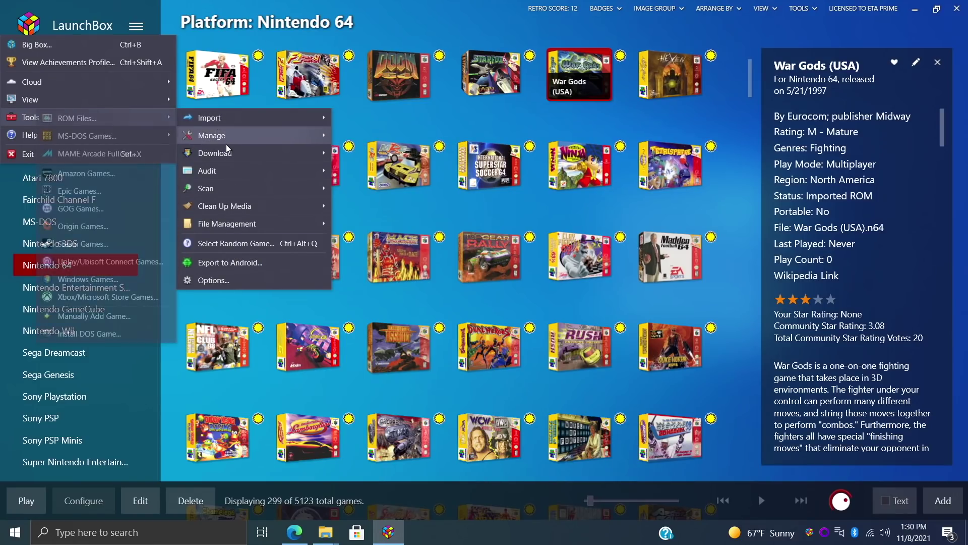
mouse_move(218, 118)
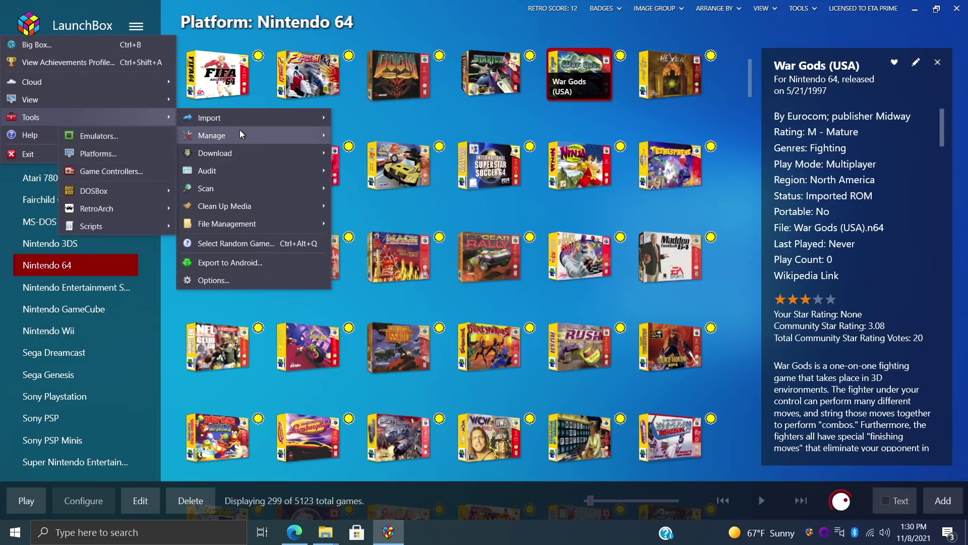
mouse_move(57, 97)
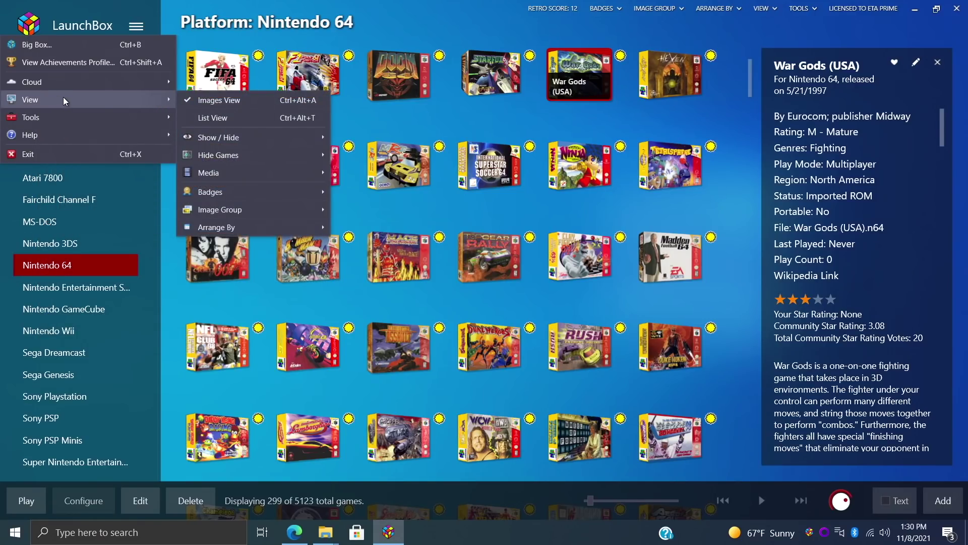
mouse_move(216, 223)
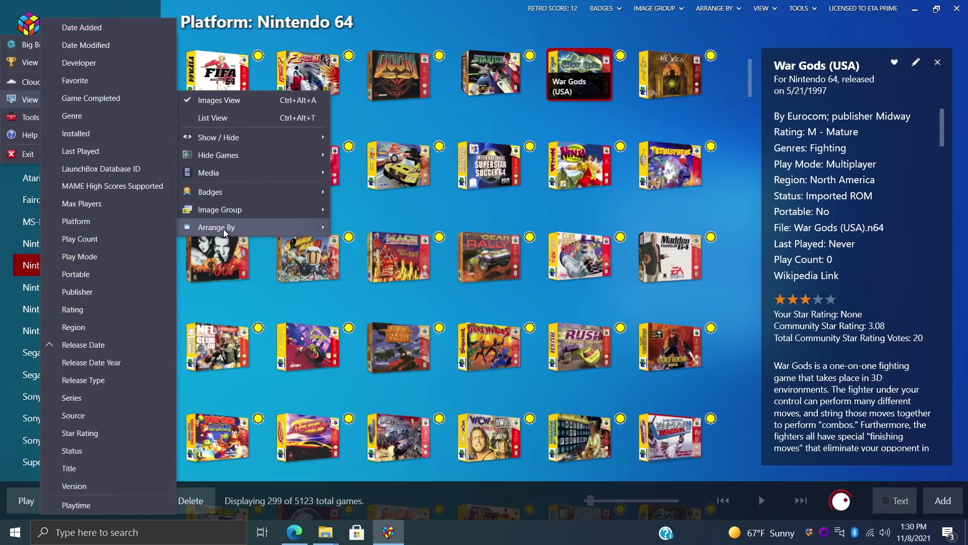
click(82, 62)
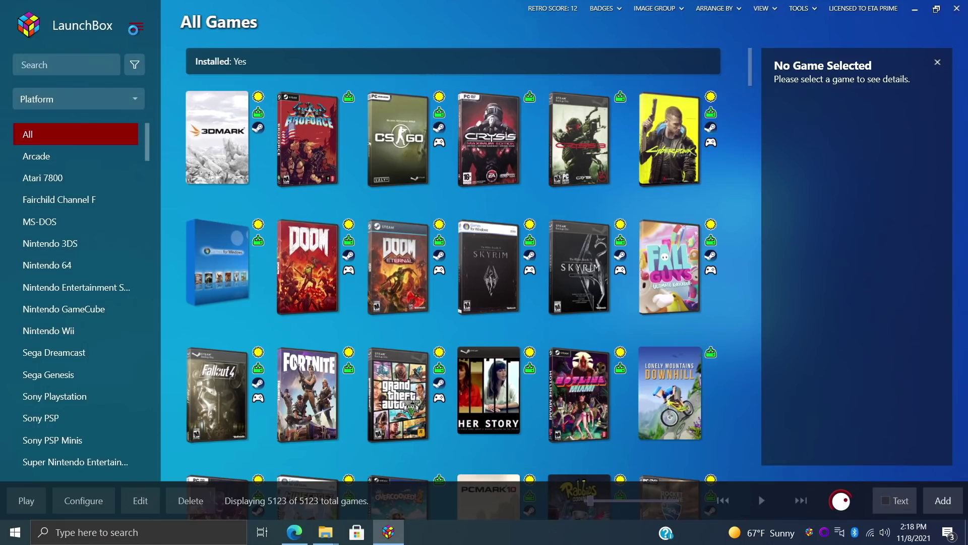
Turn off the Game Attributes, Storefronts and Controller Support badge groups for the games view.
click(136, 27)
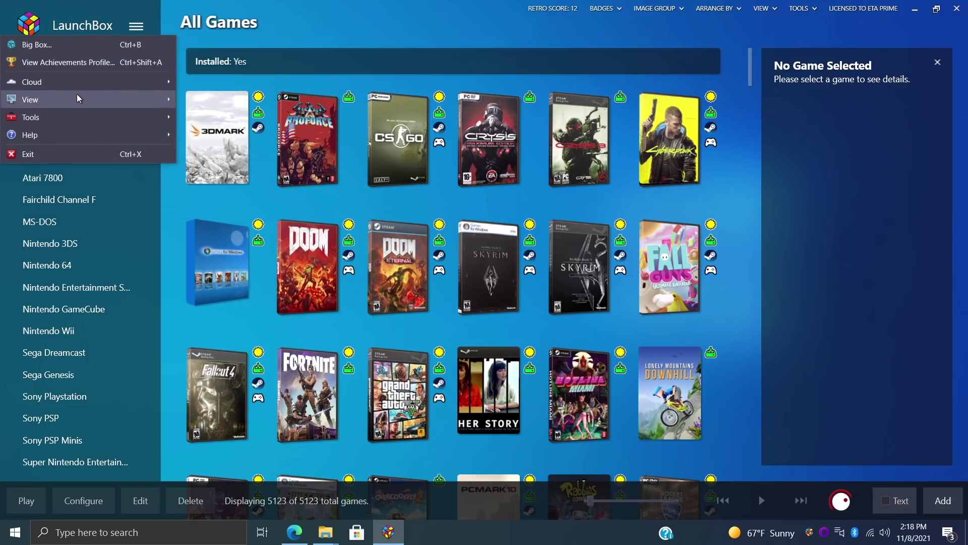
mouse_move(77, 93)
mouse_move(225, 191)
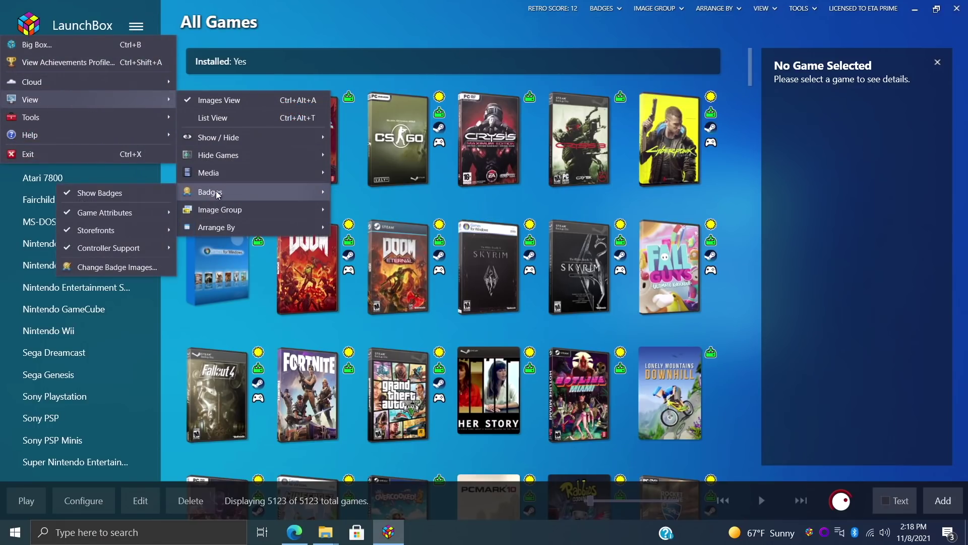
mouse_move(105, 216)
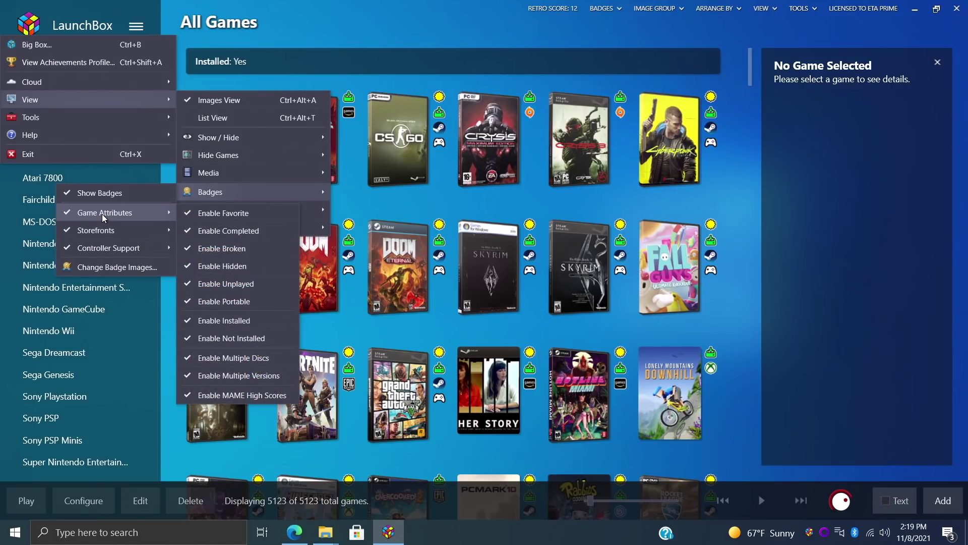
click(102, 214)
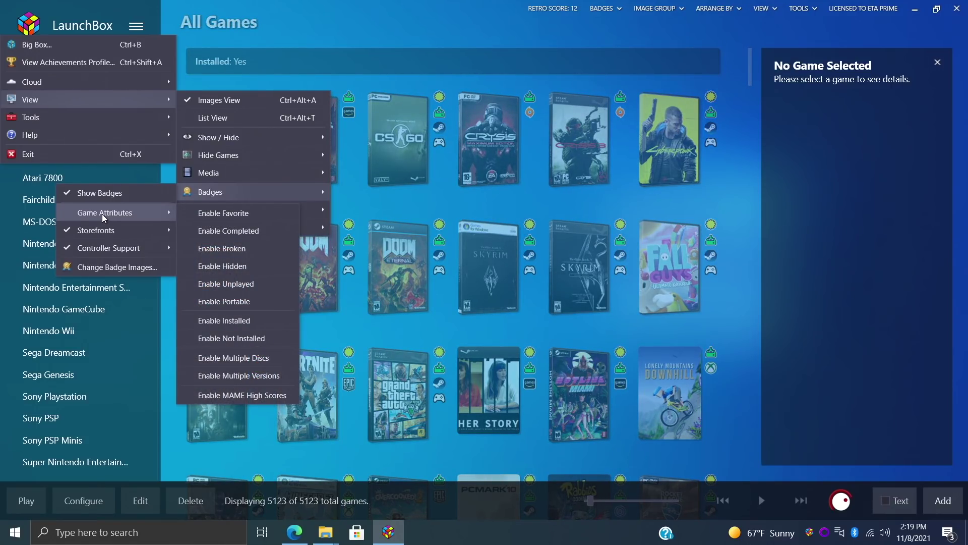
mouse_move(98, 230)
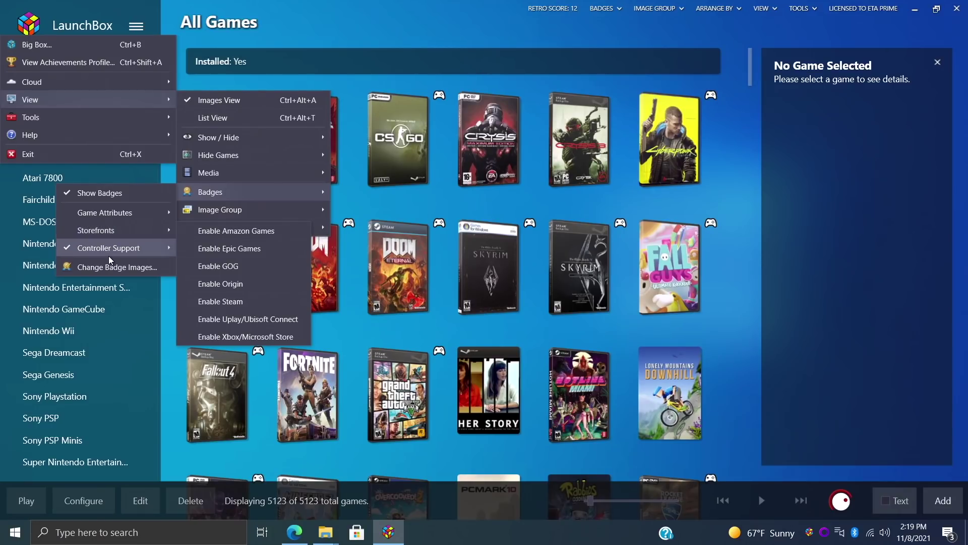
click(109, 248)
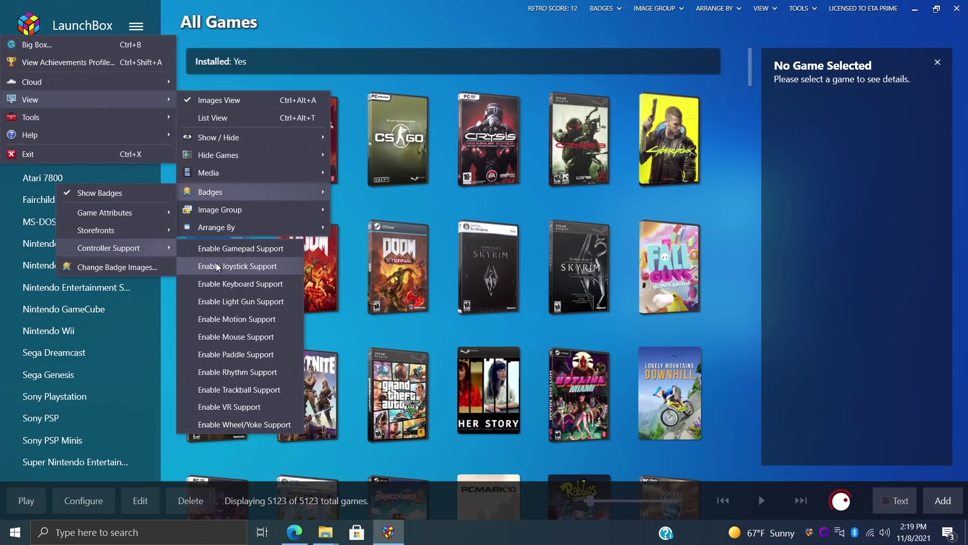
click(219, 318)
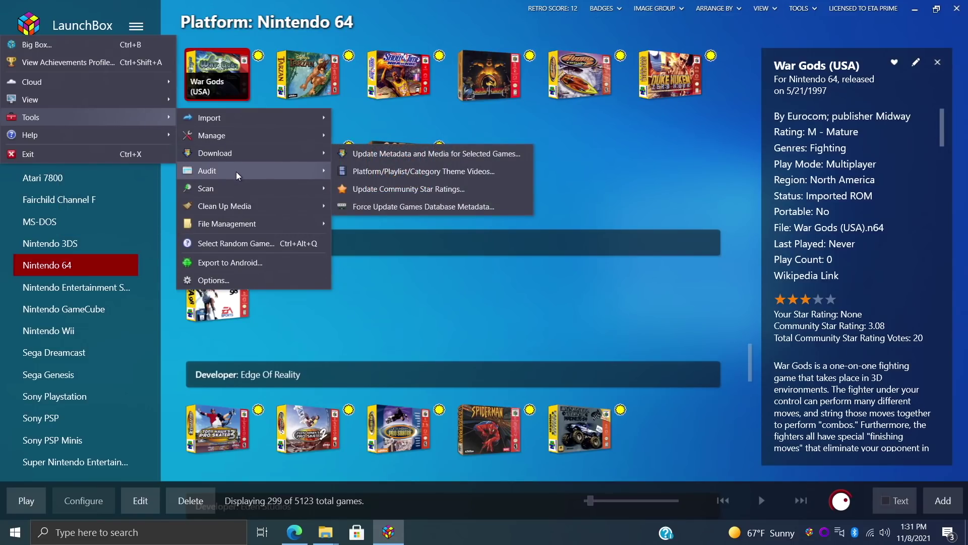
Look through the tools for managing RetroArch, including Reinstall, Update and Netplay, without starting any of them.
mouse_move(236, 172)
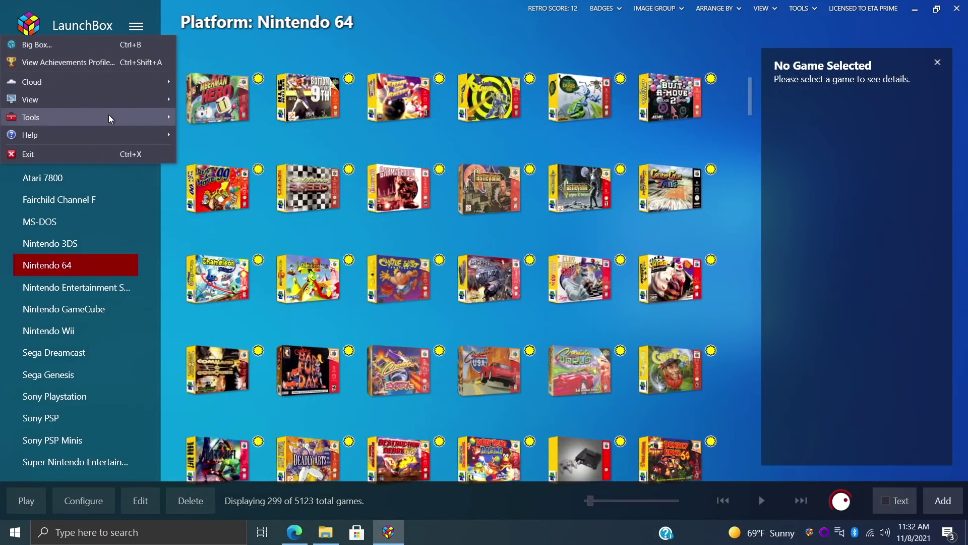
mouse_move(109, 115)
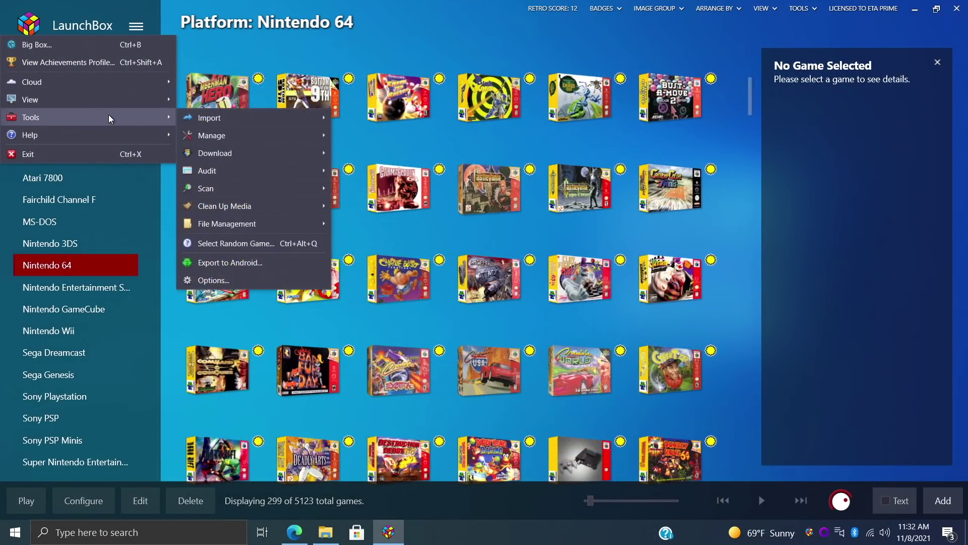
mouse_move(233, 132)
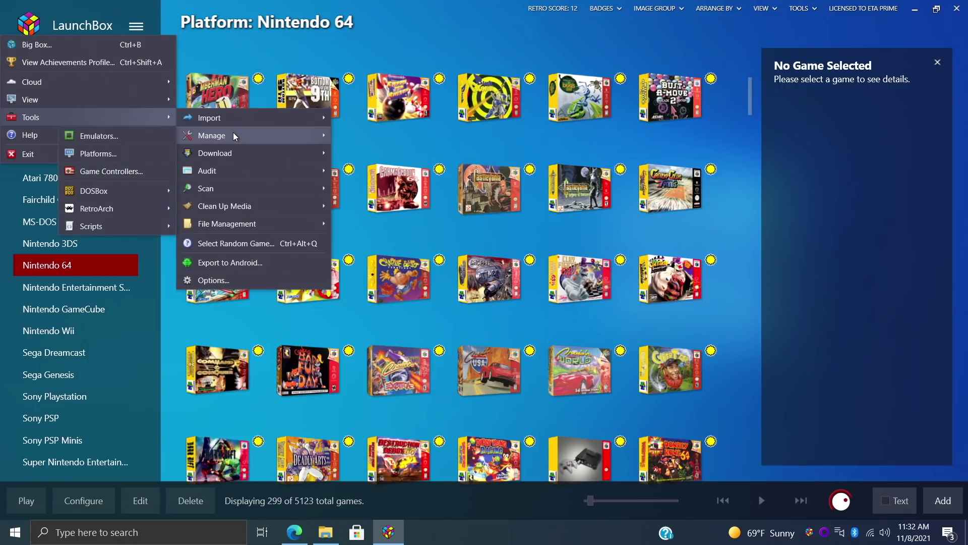
mouse_move(86, 210)
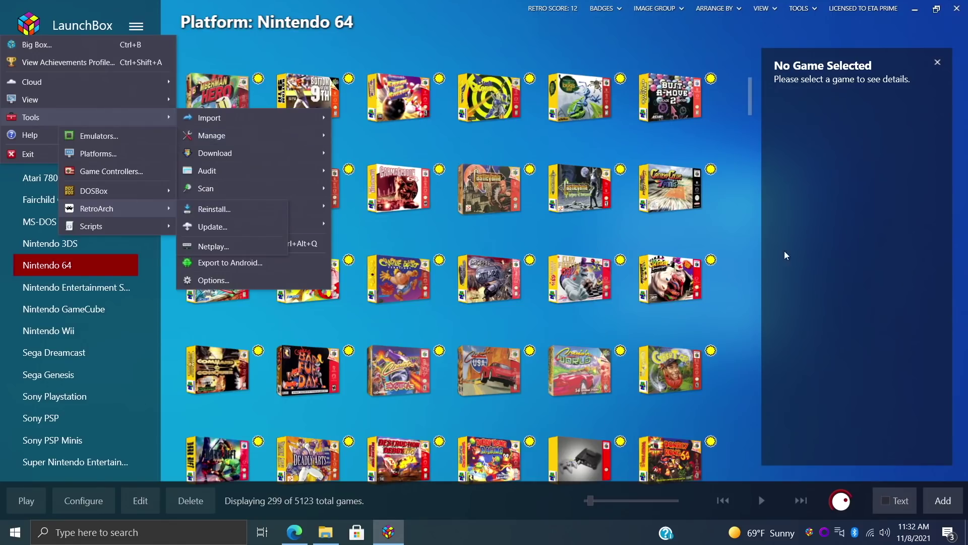
click(732, 228)
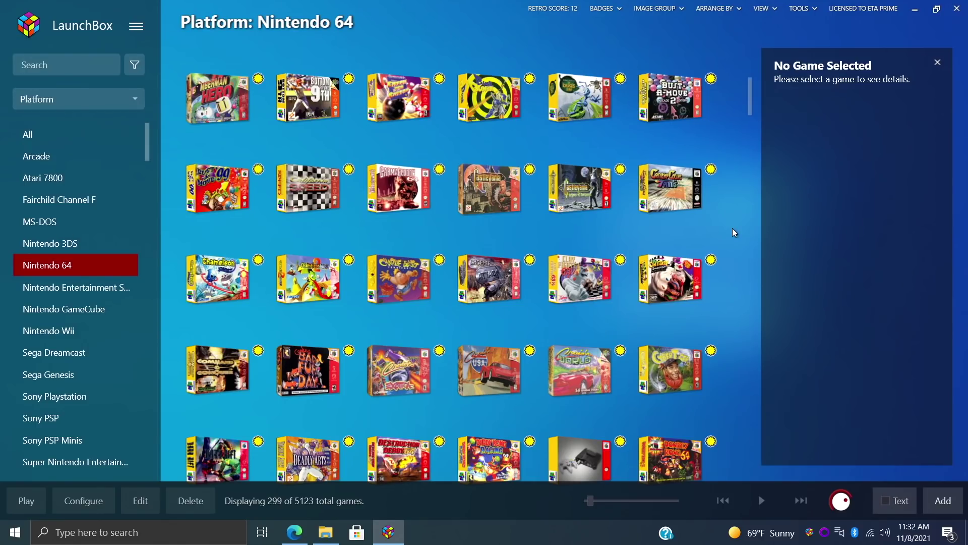